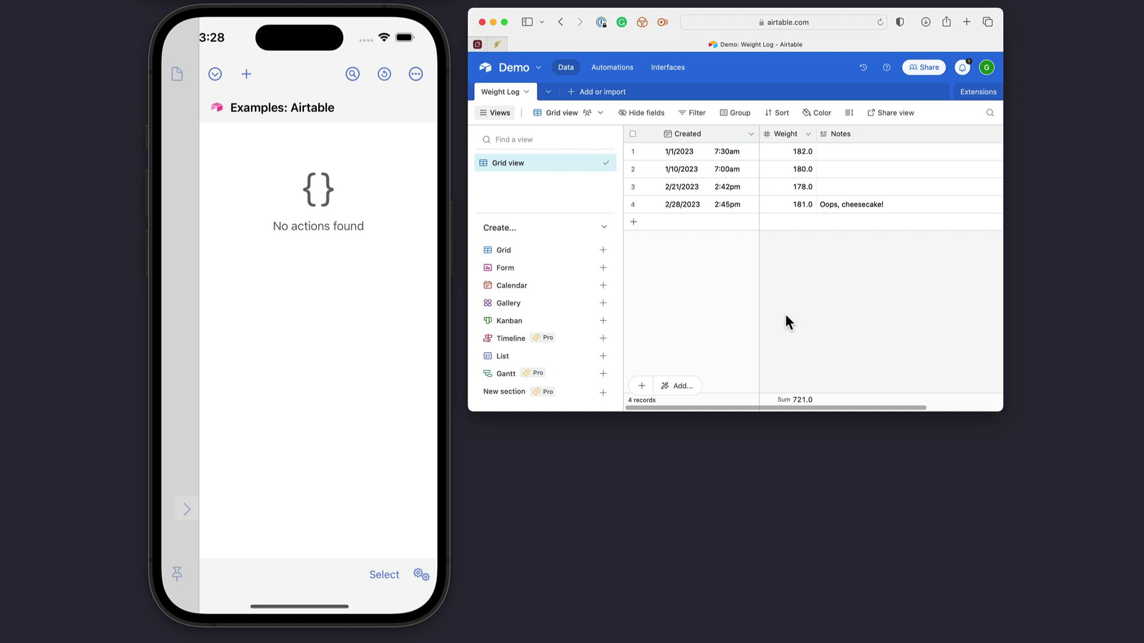
Create a new Drafts action named 'Log Weight'
{"action": "left_click", "coordinate": [786, 316]}
{"action": "left_click", "coordinate": [267, 205]}
{"action": "left_click", "coordinate": [246, 72]}
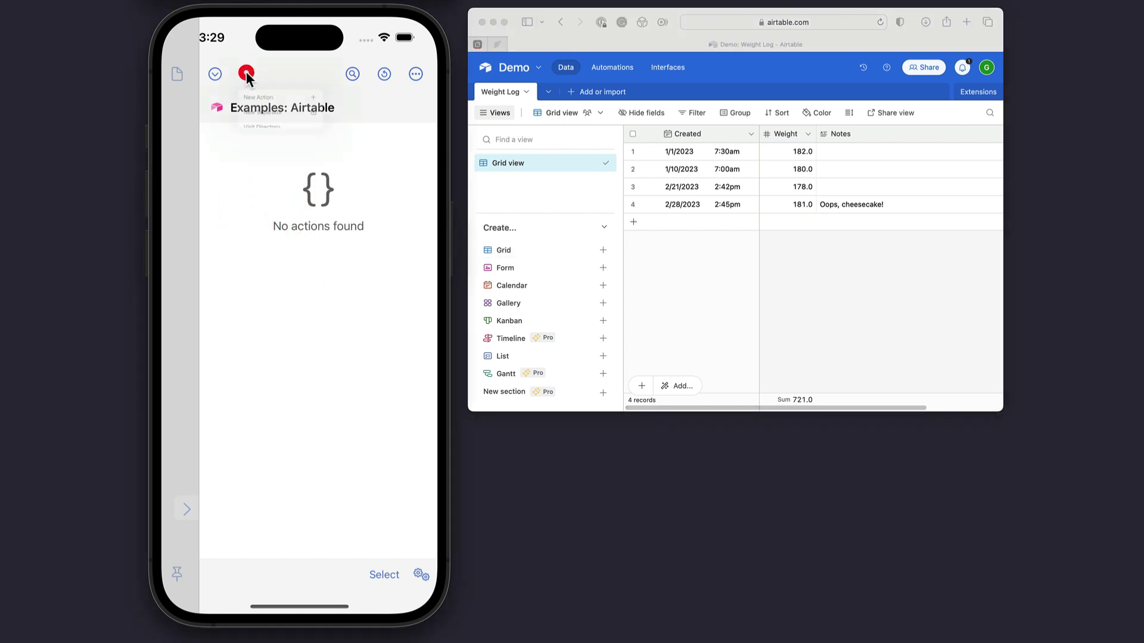
{"action": "left_click", "coordinate": [253, 105]}
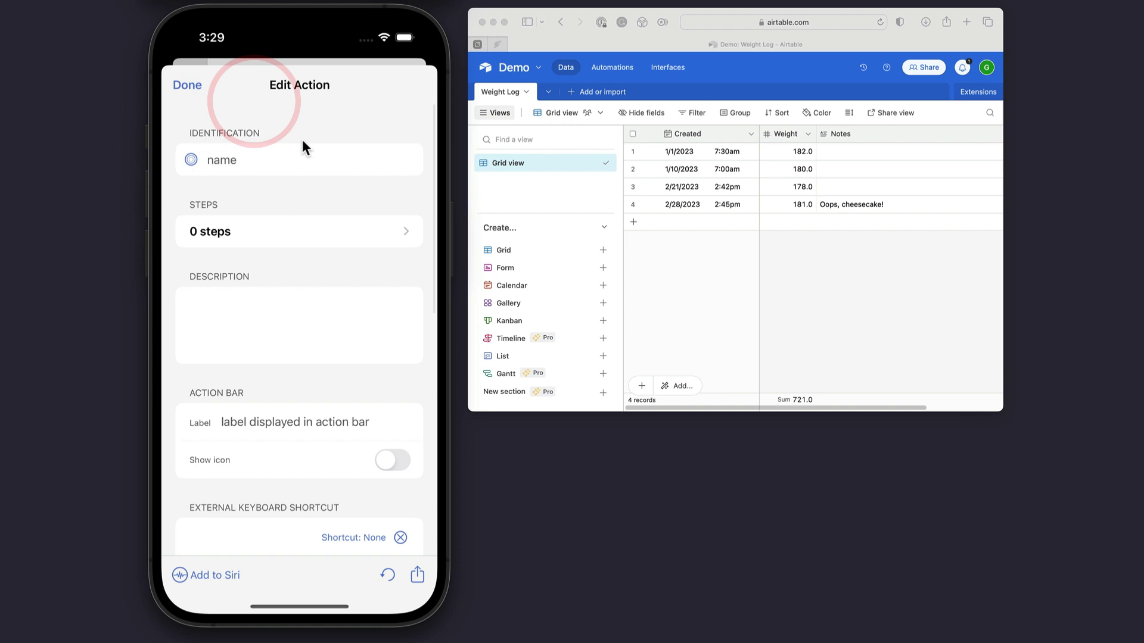
{"action": "left_click", "coordinate": [211, 157]}
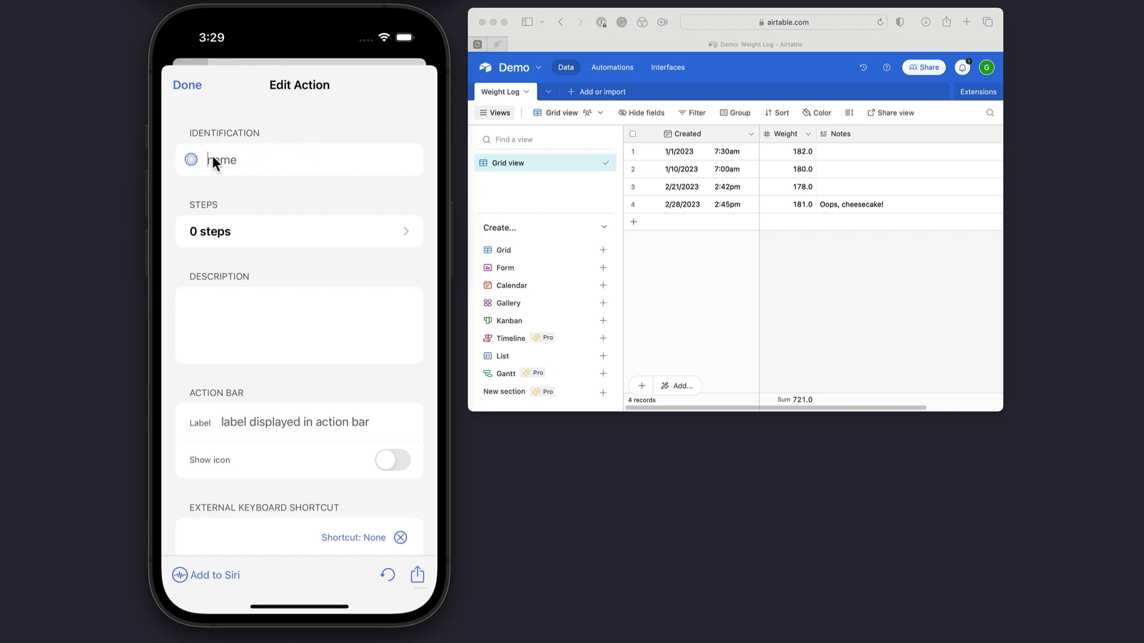
{"action": "type", "text": "Log Weight"}
Give the action the first scale icon found by searching 'Scale'
{"action": "left_click", "coordinate": [187, 153]}
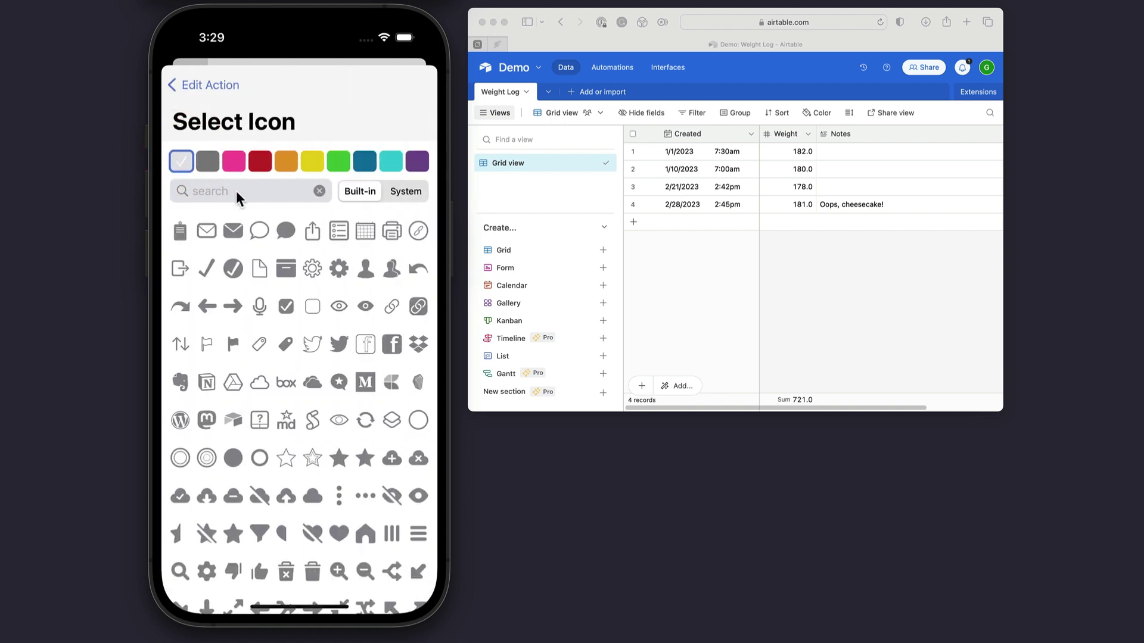
{"action": "left_click", "coordinate": [235, 190]}
{"action": "type", "text": "Scale"}
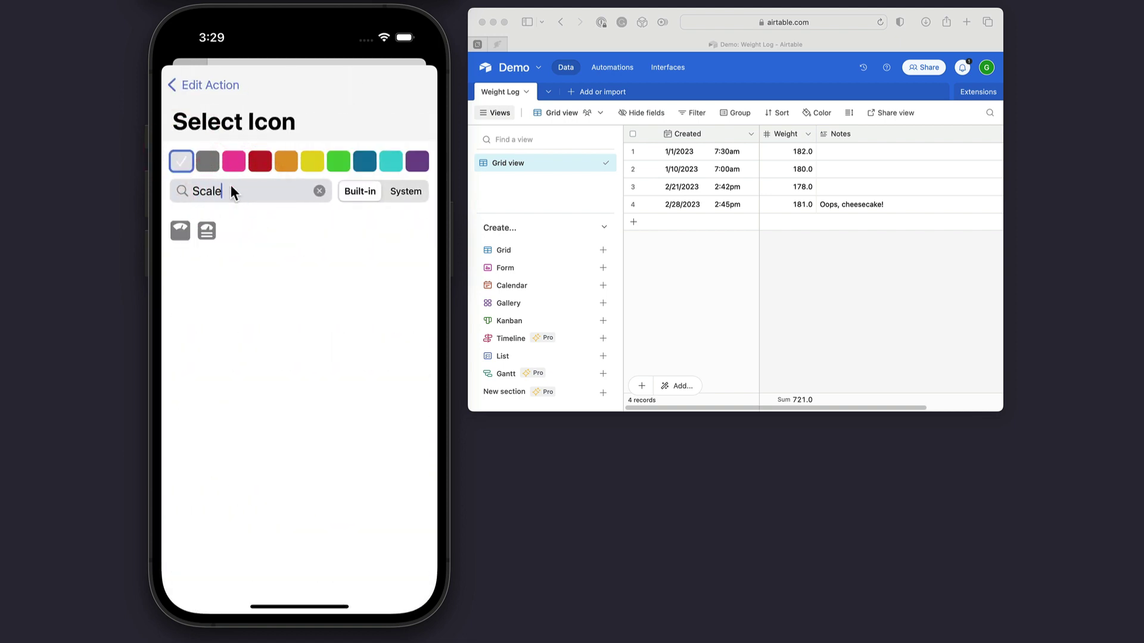
{"action": "left_click", "coordinate": [181, 226]}
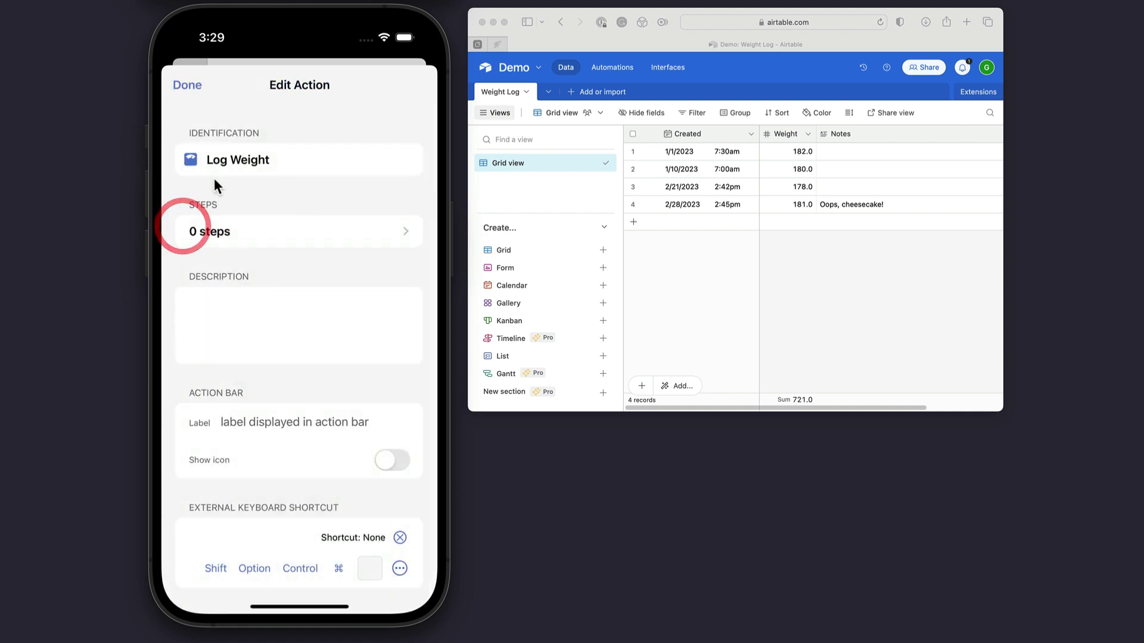
Add an Airtable step from the Services section to the Log Weight action
{"action": "left_click", "coordinate": [317, 231]}
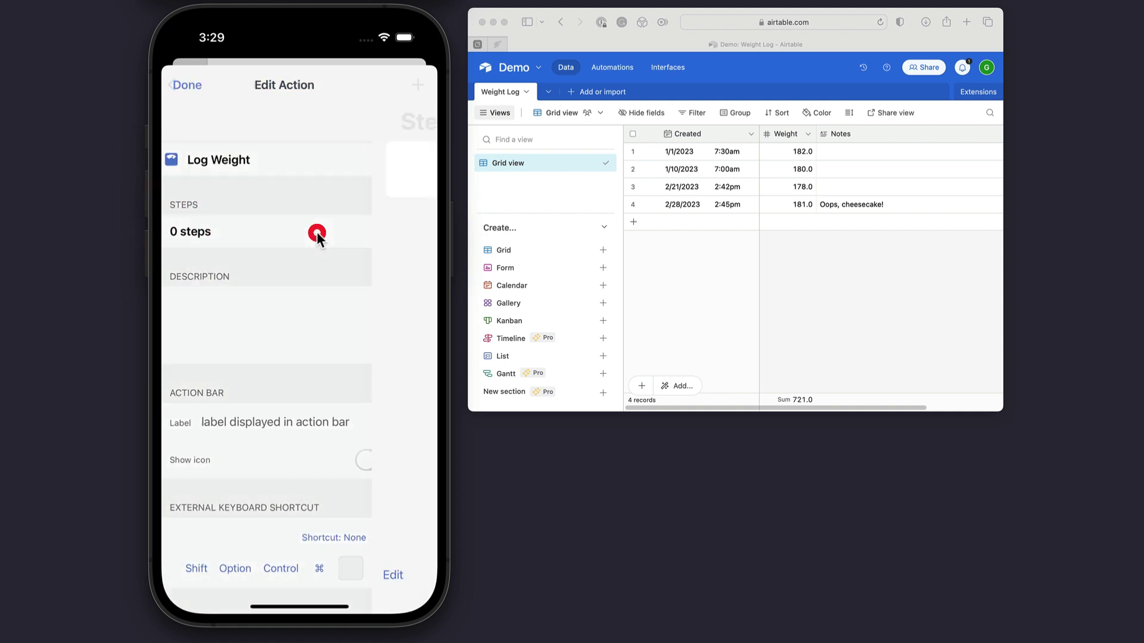
{"action": "left_click", "coordinate": [421, 89]}
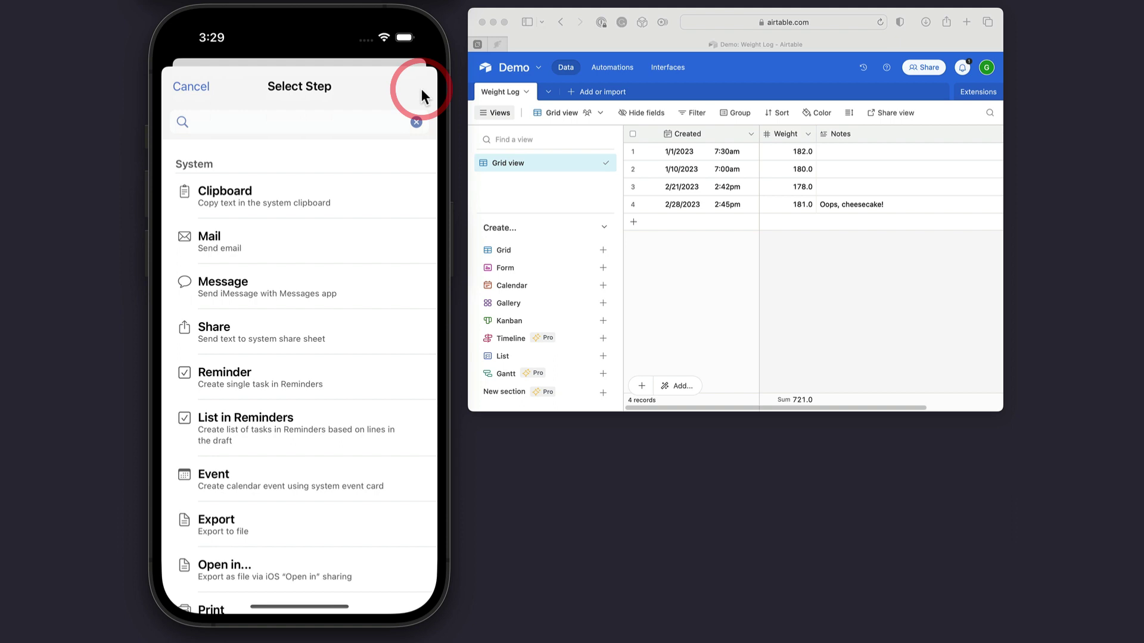
{"action": "left_click_drag", "start_coordinate": [330, 322], "coordinate": [327, 116]}
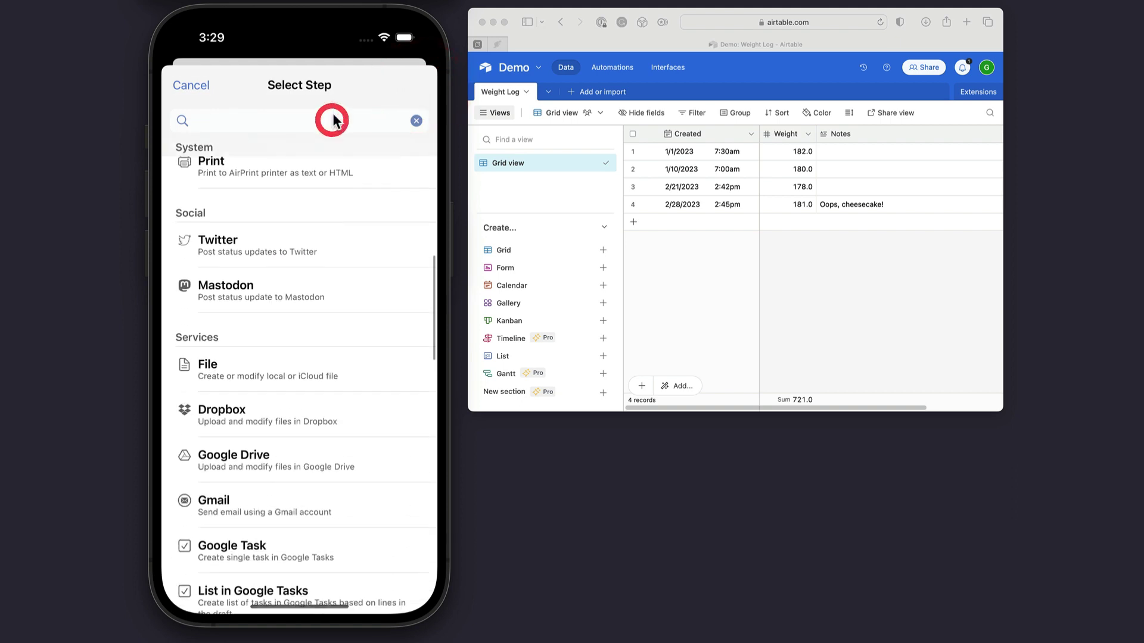
{"action": "left_click_drag", "start_coordinate": [323, 443], "coordinate": [340, 125]}
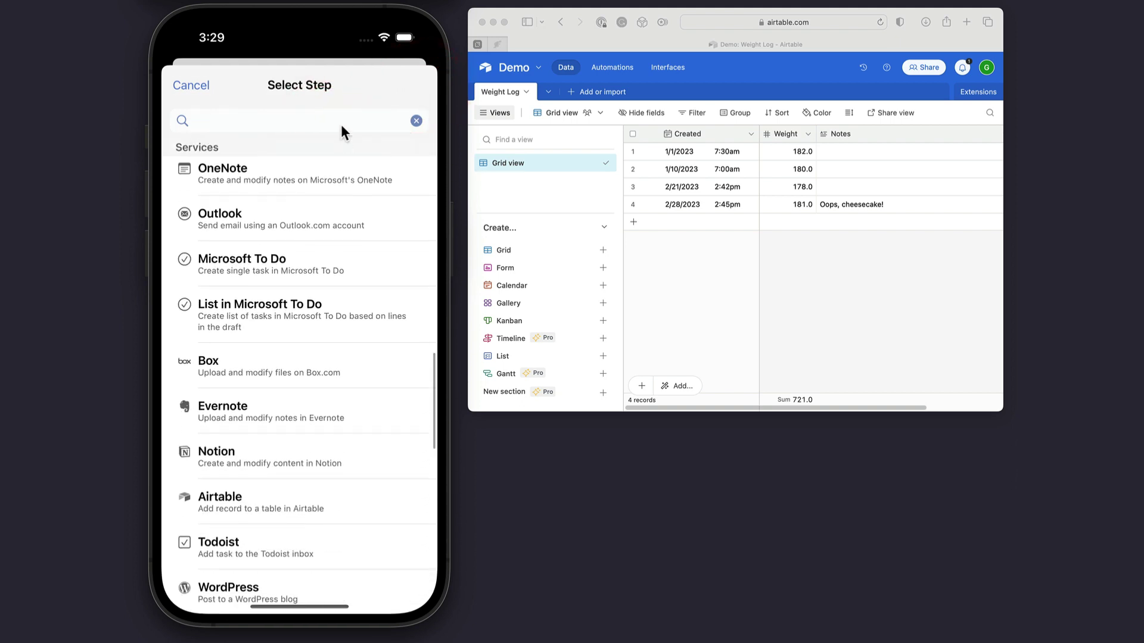
{"action": "left_click", "coordinate": [302, 501]}
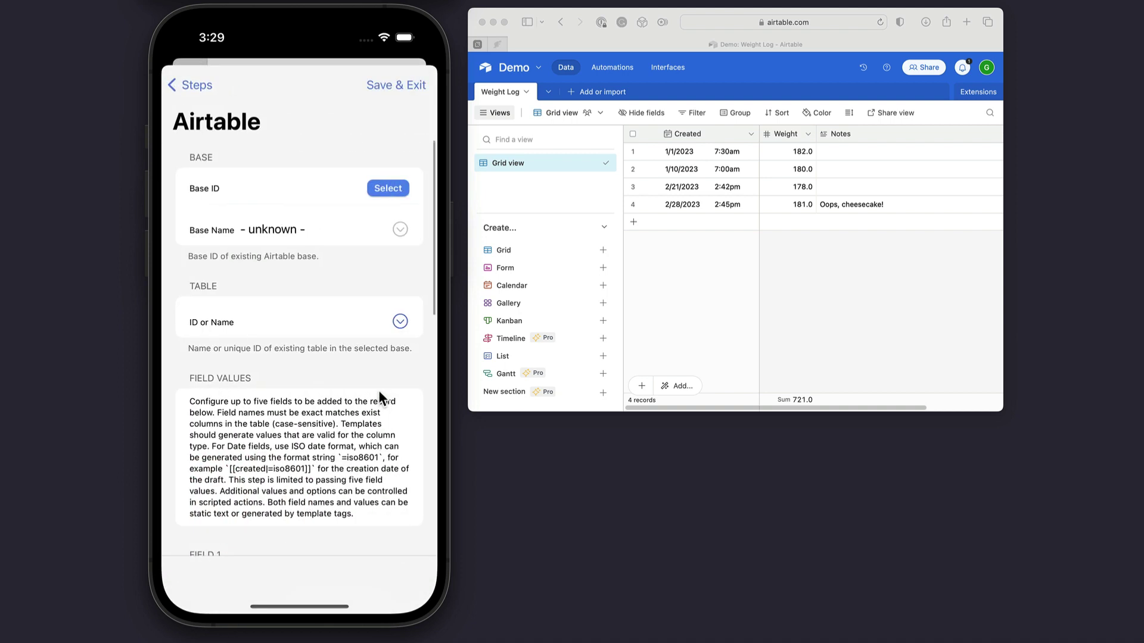
Select the Demo base as the Airtable step's target base
{"action": "left_click", "coordinate": [394, 189]}
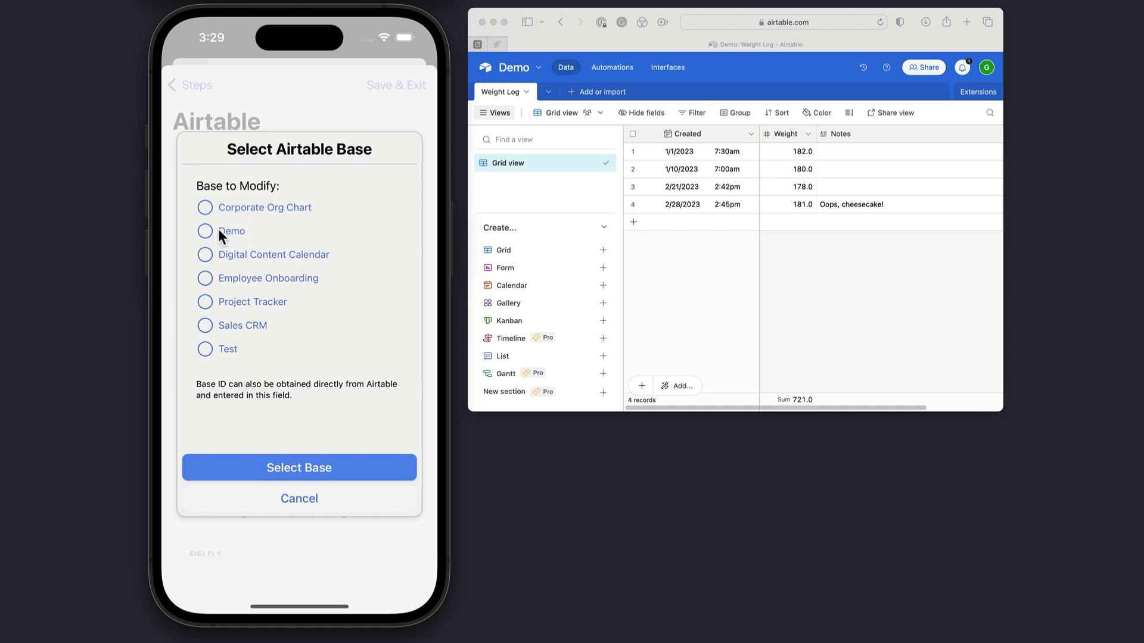
{"action": "left_click", "coordinate": [275, 466]}
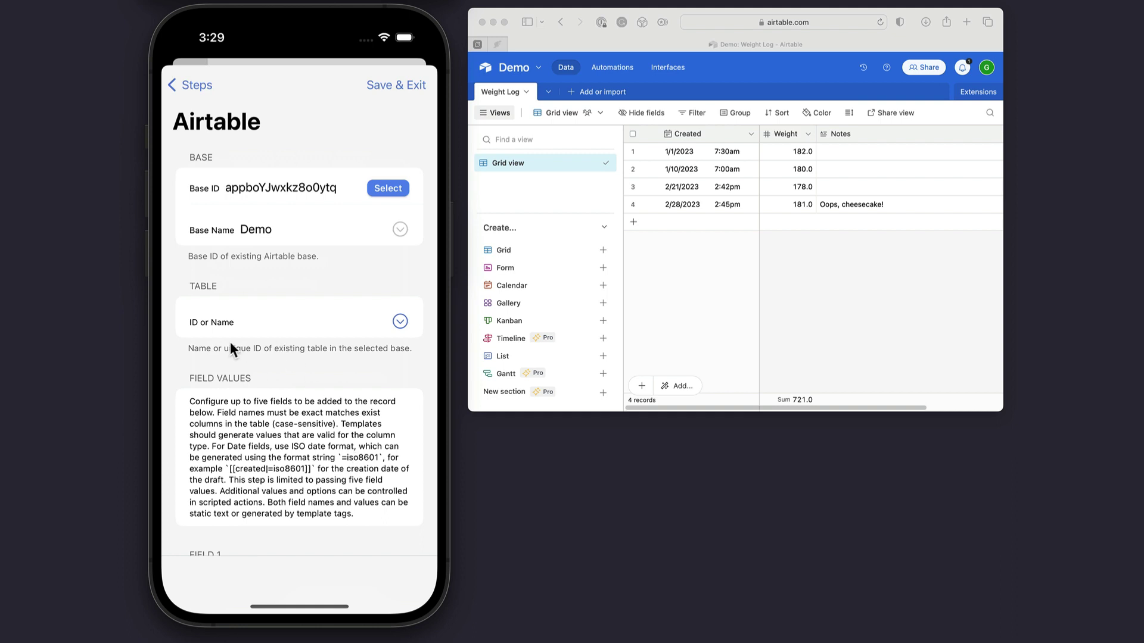
{"action": "left_click", "coordinate": [264, 323]}
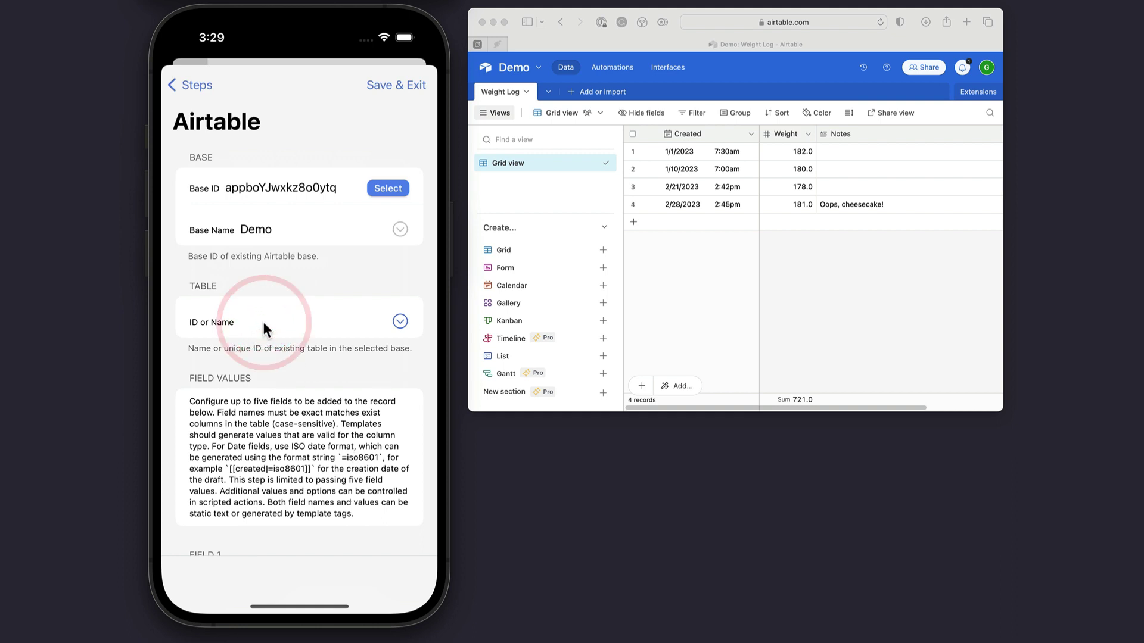
Set the table to 'Weight Log' and name Field 1 'Created'
{"action": "type", "text": "Weight Log"}
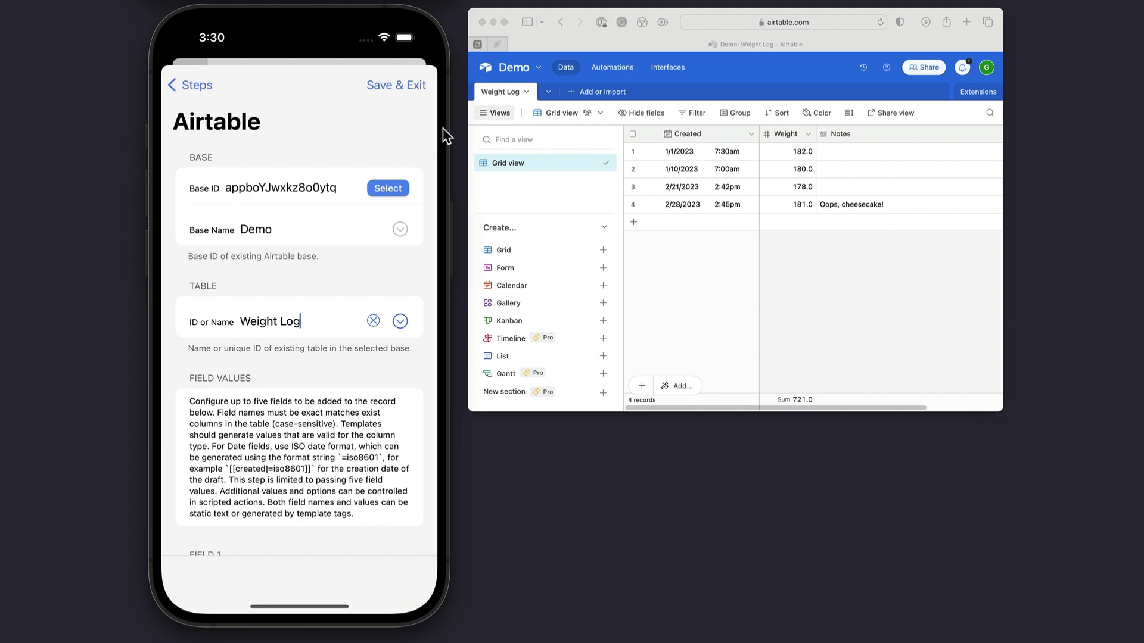
{"action": "left_click_drag", "start_coordinate": [361, 379], "coordinate": [392, 166]}
{"action": "left_click_drag", "start_coordinate": [319, 360], "coordinate": [348, 205]}
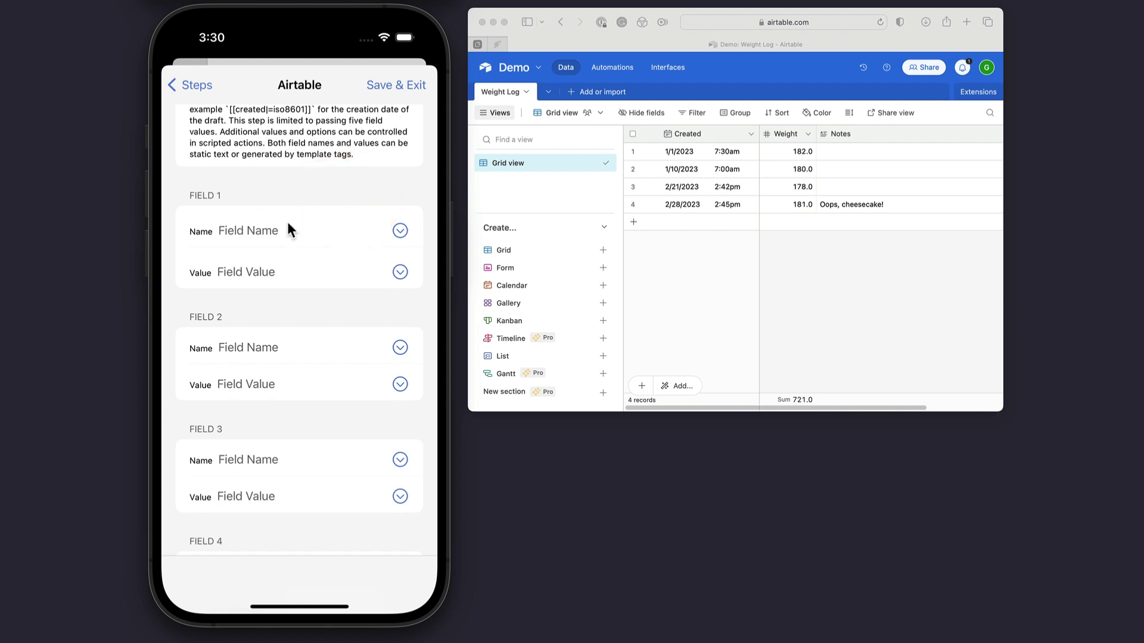
{"action": "left_click", "coordinate": [272, 228]}
{"action": "type", "text": "Created"}
{"action": "left_click", "coordinate": [308, 272]}
Fill Field 1's value with the [[created|=iso8601]] creation-date template tag
{"action": "left_click", "coordinate": [400, 271]}
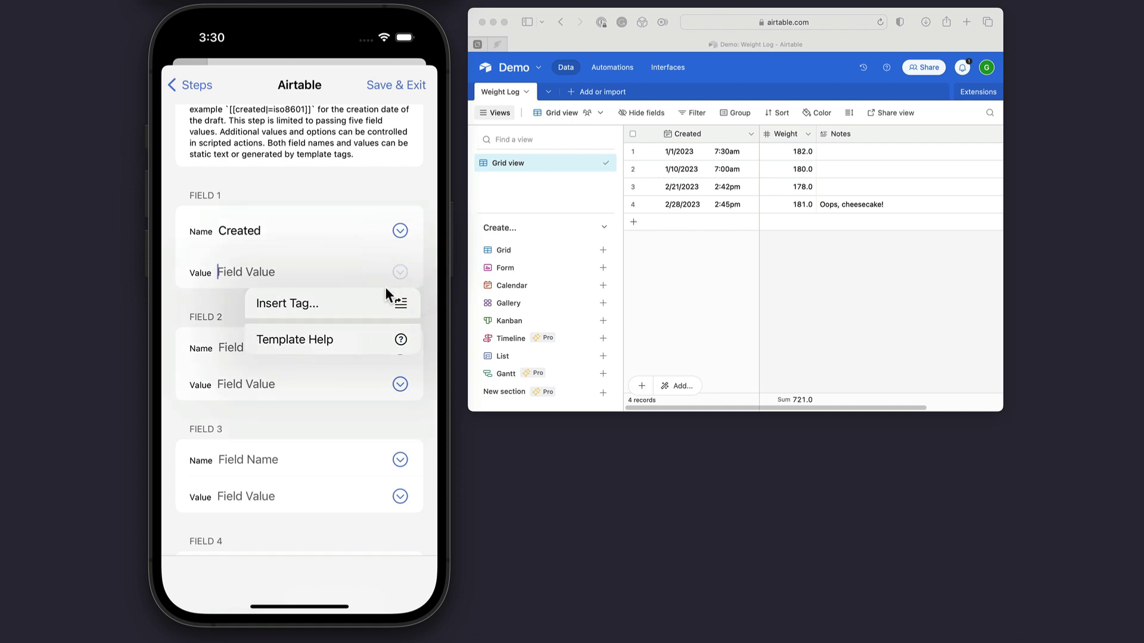
{"action": "left_click", "coordinate": [381, 303]}
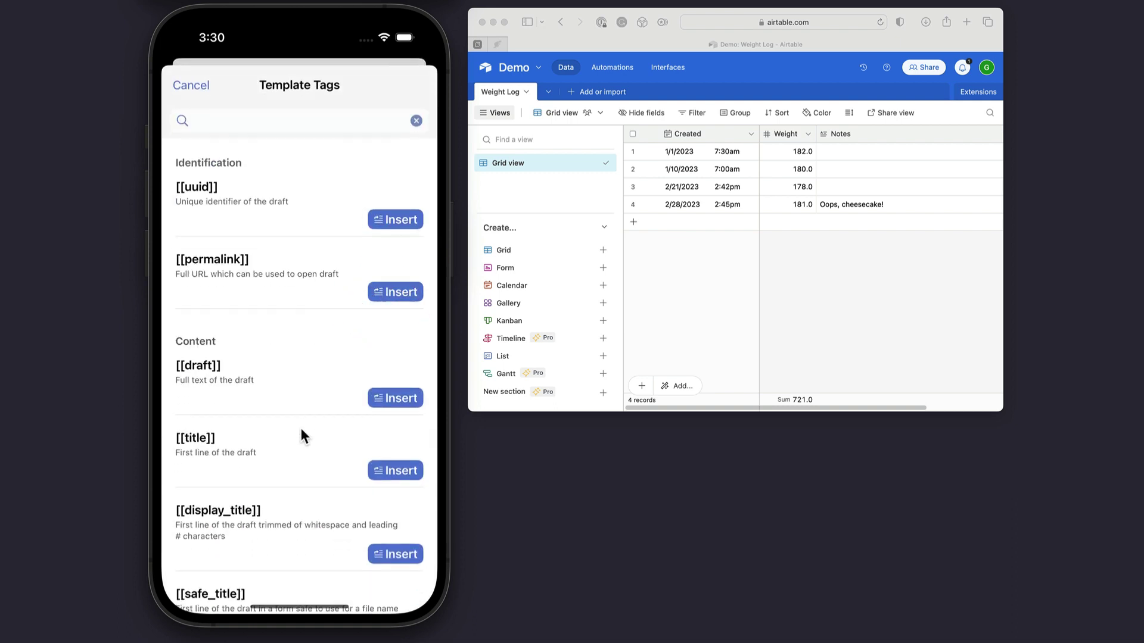
{"action": "left_click_drag", "start_coordinate": [300, 428], "coordinate": [320, 189]}
{"action": "left_click_drag", "start_coordinate": [295, 463], "coordinate": [312, 223]}
{"action": "left_click_drag", "start_coordinate": [301, 391], "coordinate": [316, 129]}
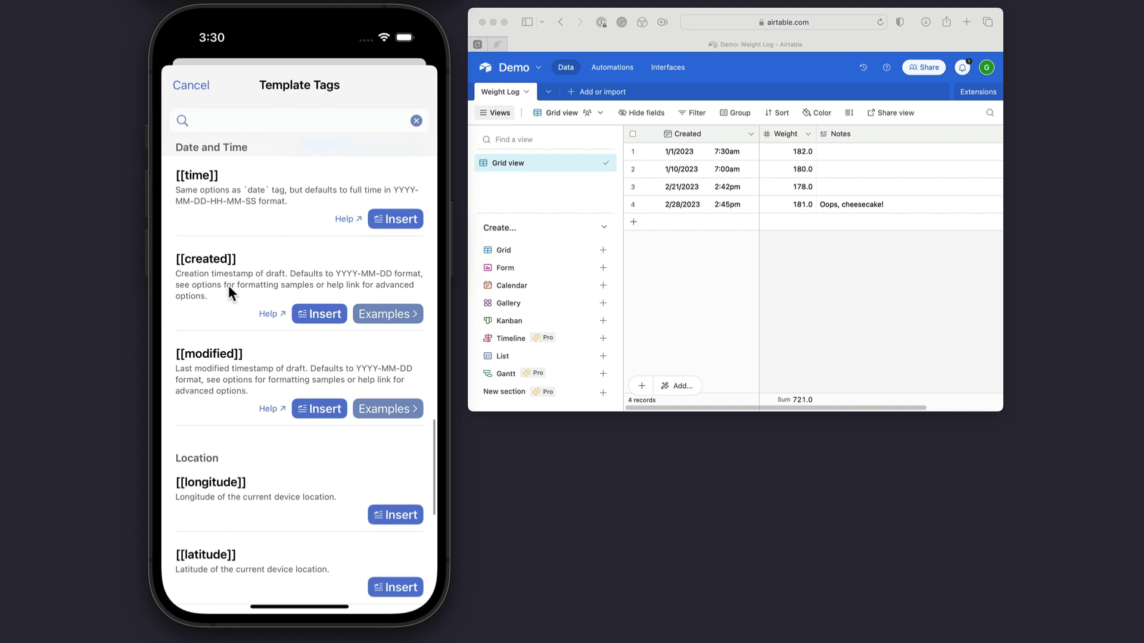
{"action": "left_click", "coordinate": [218, 280]}
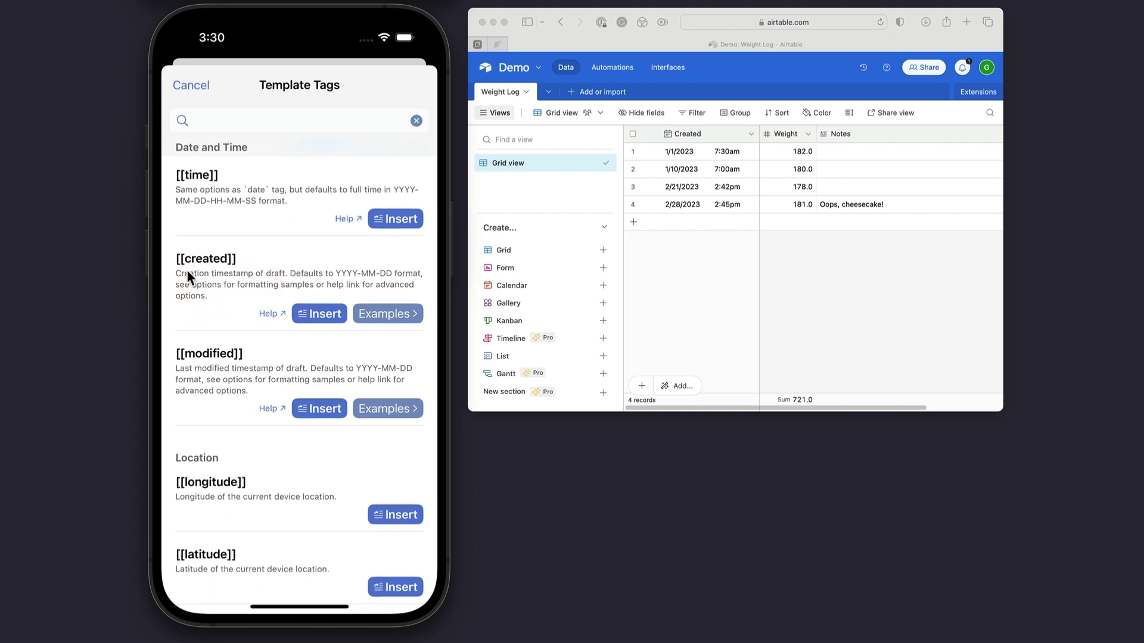
{"action": "left_click", "coordinate": [391, 316]}
{"action": "left_click_drag", "start_coordinate": [299, 373], "coordinate": [299, 188]}
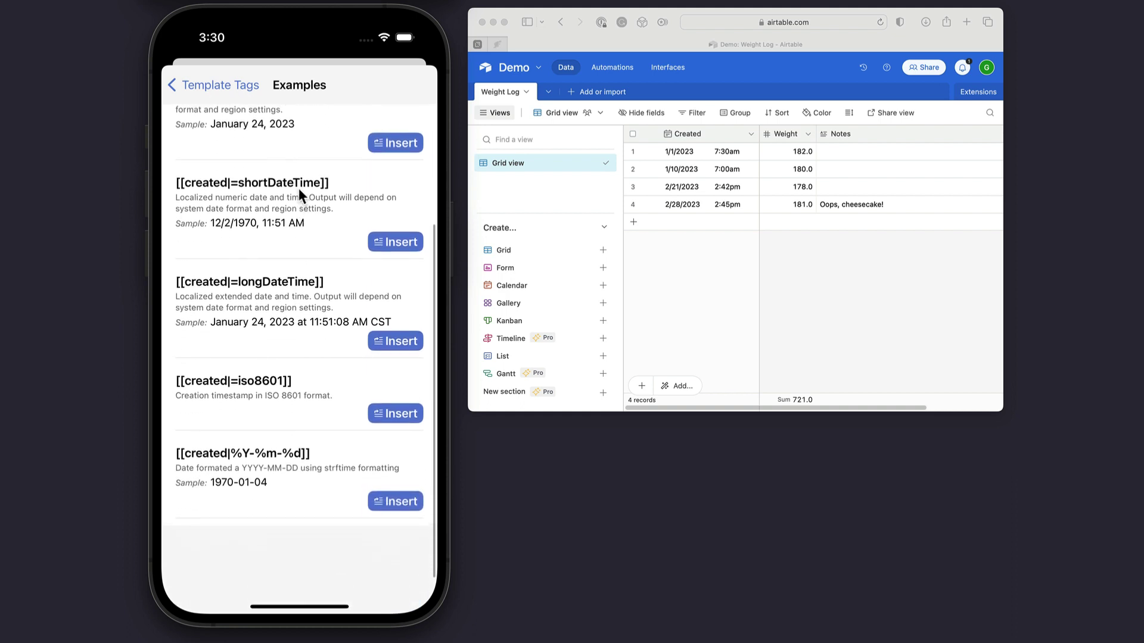
{"action": "left_click", "coordinate": [299, 188]}
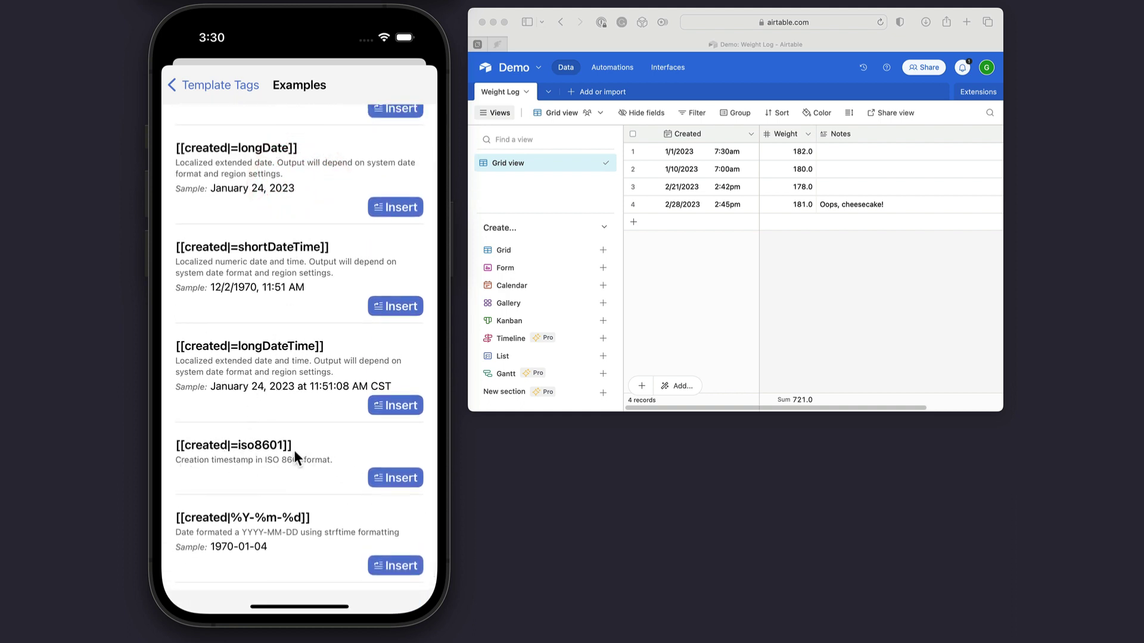
{"action": "left_click", "coordinate": [389, 478]}
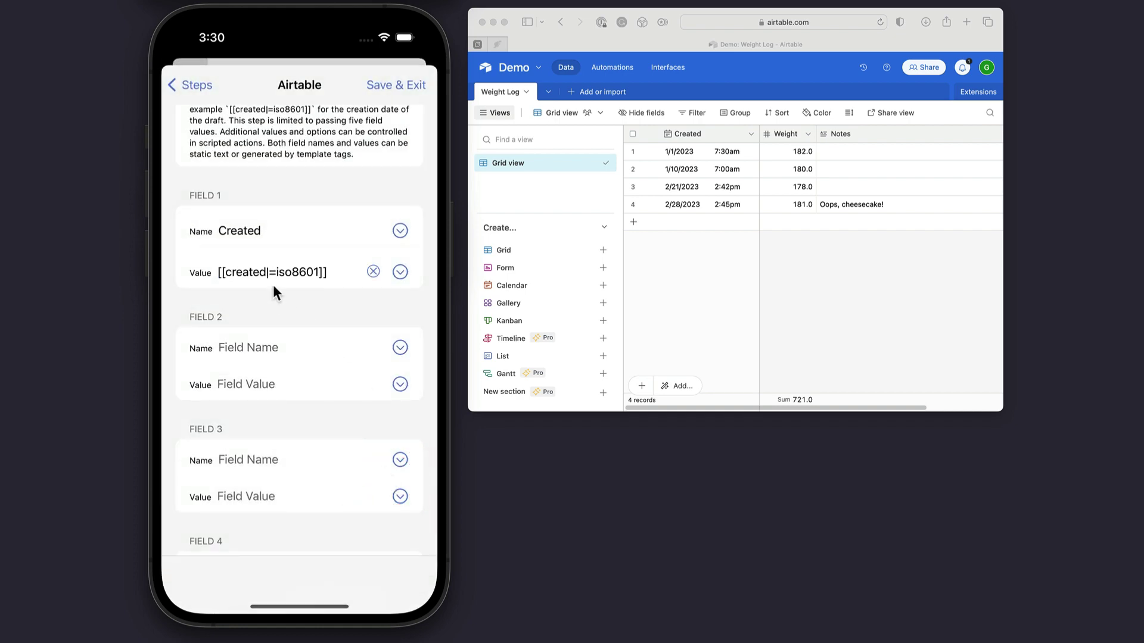
Name Field 2 'Weight' and map it to the [[title]] tag
{"action": "left_click", "coordinate": [225, 349]}
{"action": "type", "text": "Weight"}
{"action": "left_click", "coordinate": [266, 375]}
{"action": "type", "text": "[[title"}
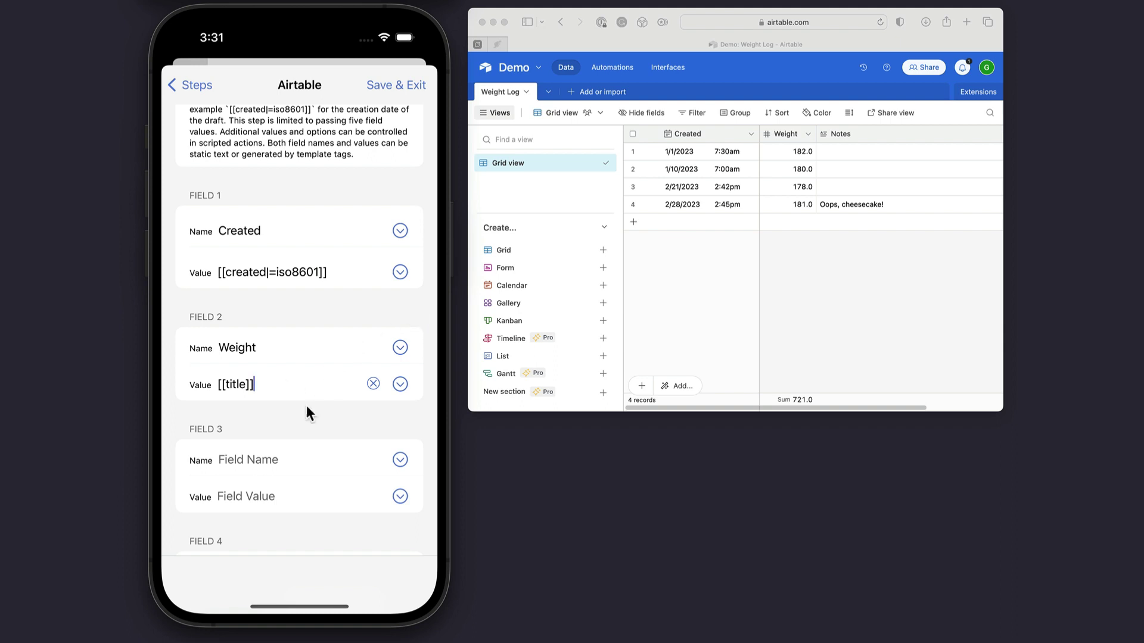
Add Field 3 'Notes' mapped to [[body]] and save the Airtable step
{"action": "left_click", "coordinate": [260, 459]}
{"action": "type", "text": "Notes"}
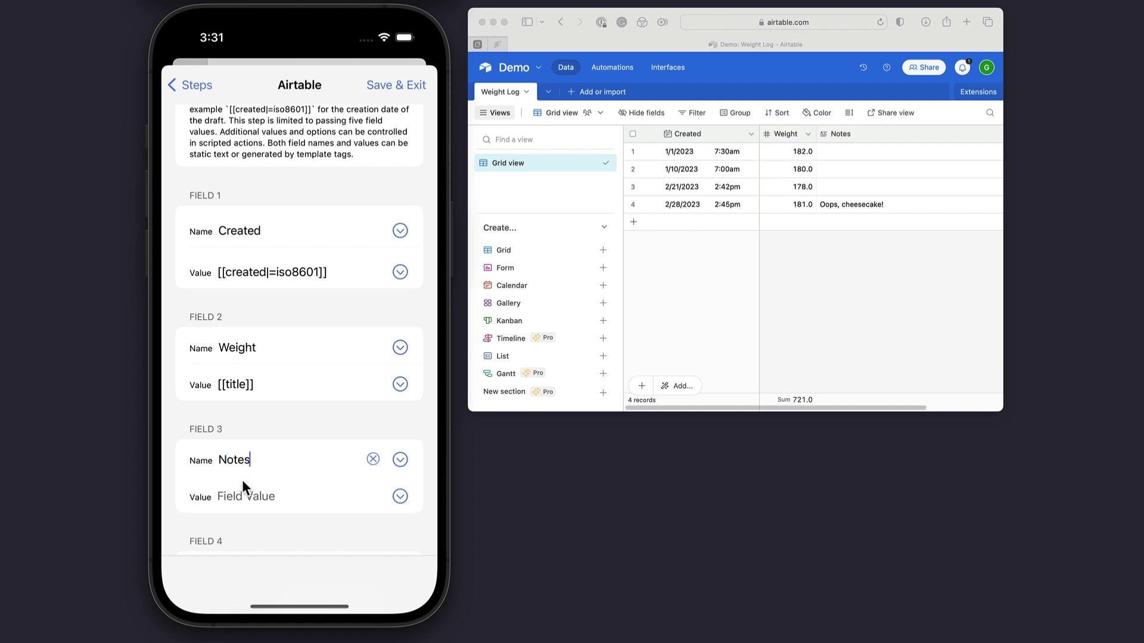
{"action": "left_click", "coordinate": [237, 494]}
{"action": "type", "text": "[[body"}
{"action": "left_click", "coordinate": [385, 86]}
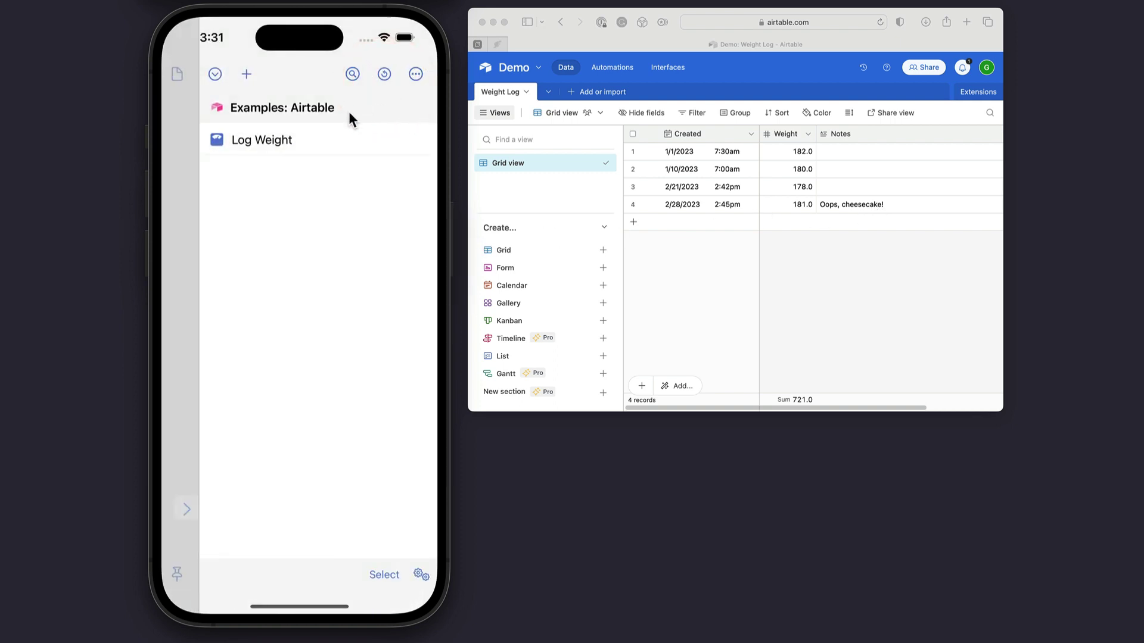
Write a new draft reading 177 and run Log Weight on it
{"action": "left_click", "coordinate": [185, 160]}
{"action": "left_click", "coordinate": [218, 156]}
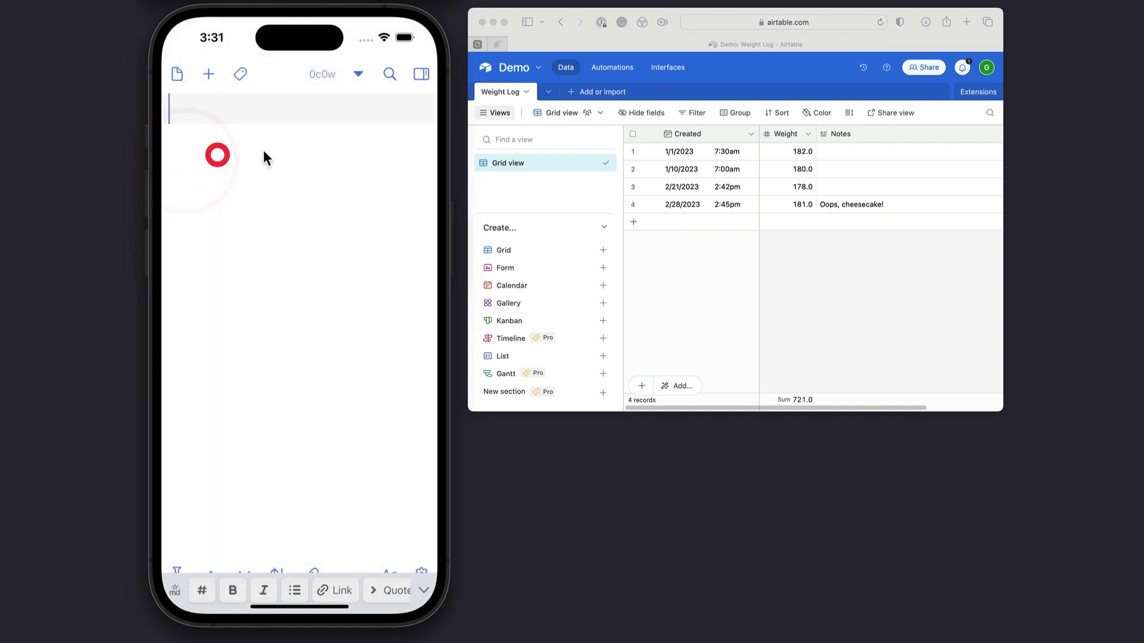
{"action": "type", "text": "1"}
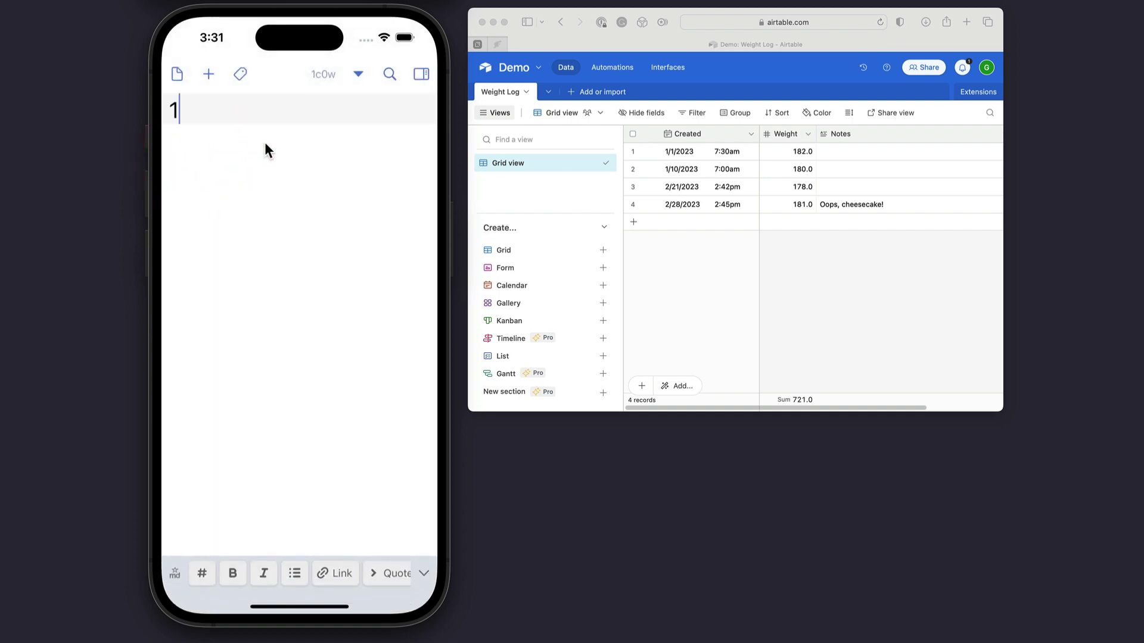
{"action": "type", "text": "77"}
{"action": "left_click", "coordinate": [421, 74]}
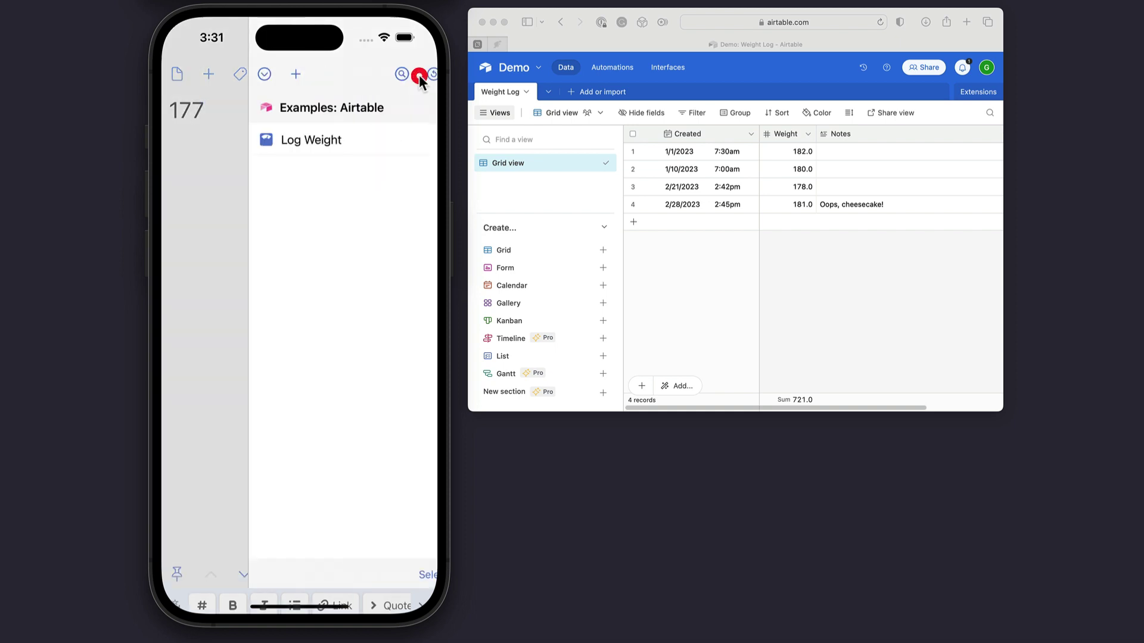
{"action": "left_click", "coordinate": [332, 143]}
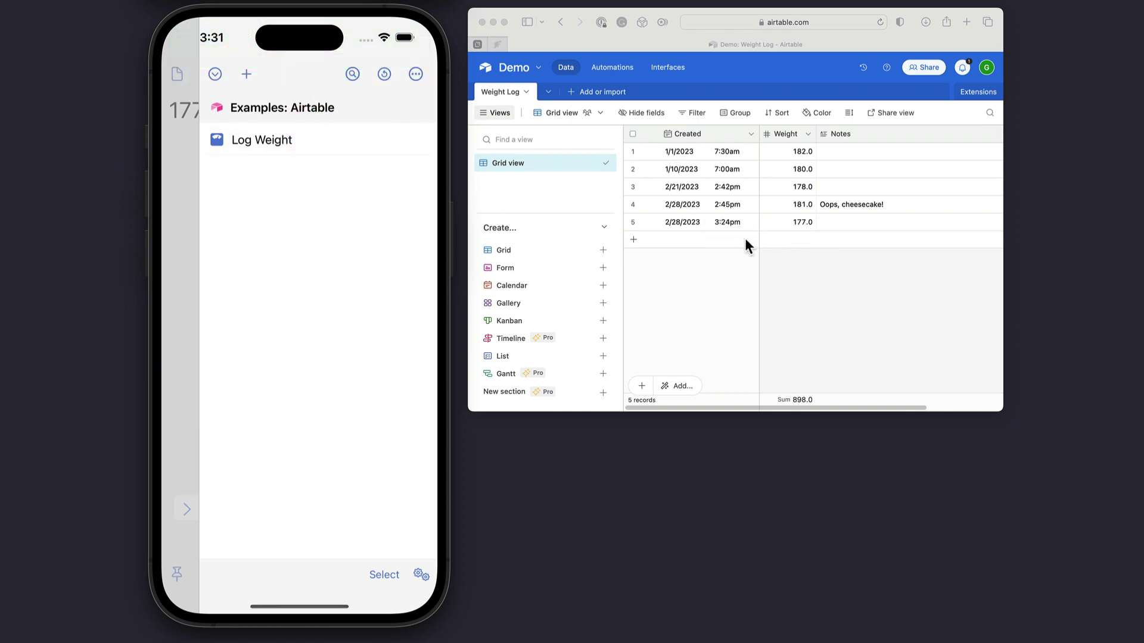
Edit Log Weight so its After success setting is Trash
{"action": "left_click", "coordinate": [353, 147]}
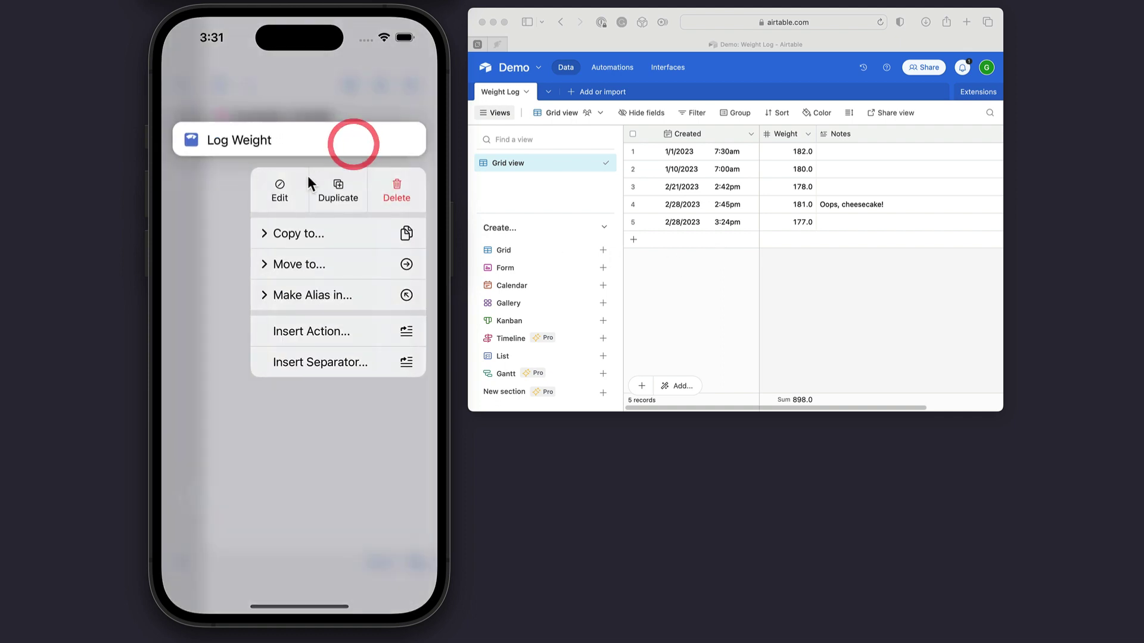
{"action": "left_click", "coordinate": [294, 183]}
{"action": "scroll", "coordinate": [307, 268], "scroll_direction": "down", "scroll_amount": 10}
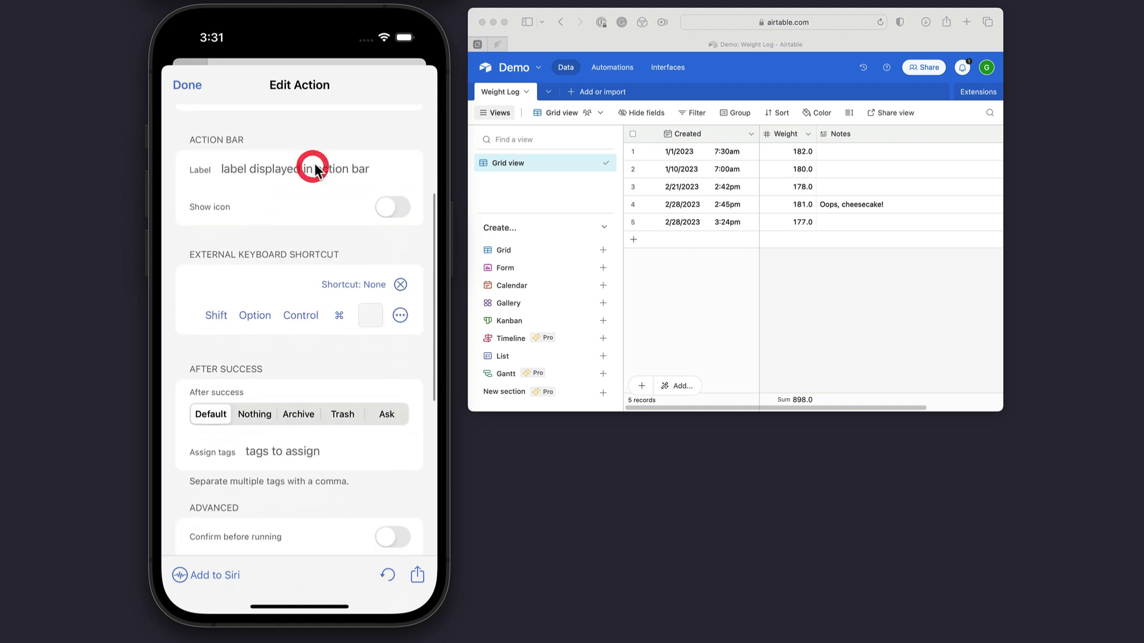
{"action": "scroll", "coordinate": [308, 332], "scroll_direction": "down", "scroll_amount": 5}
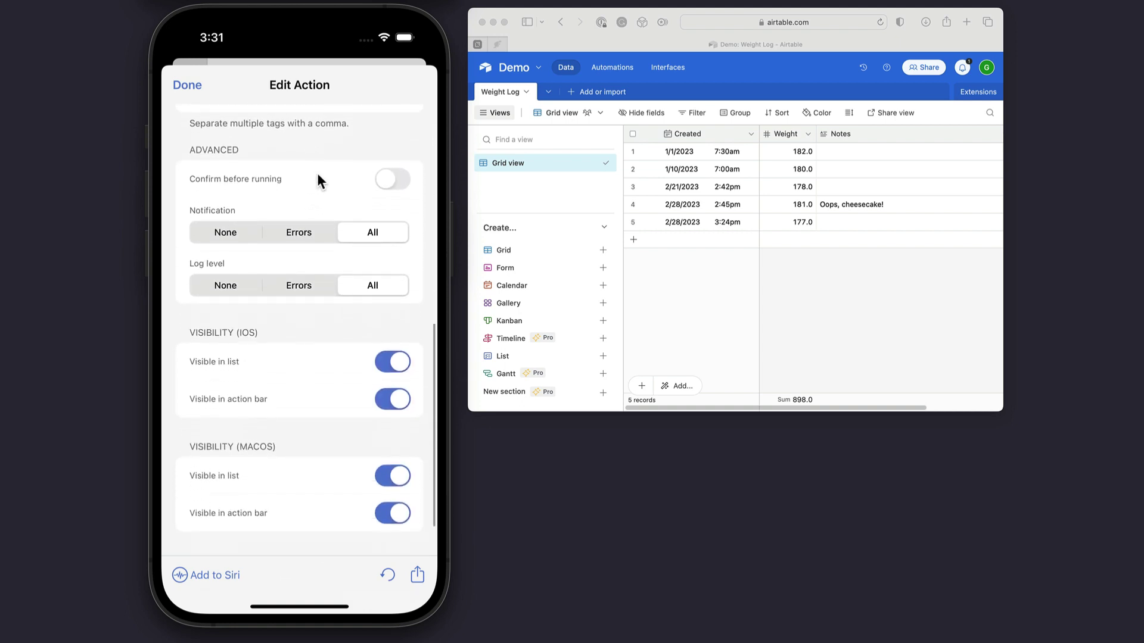
{"action": "scroll", "coordinate": [319, 205], "scroll_direction": "up", "scroll_amount": 5}
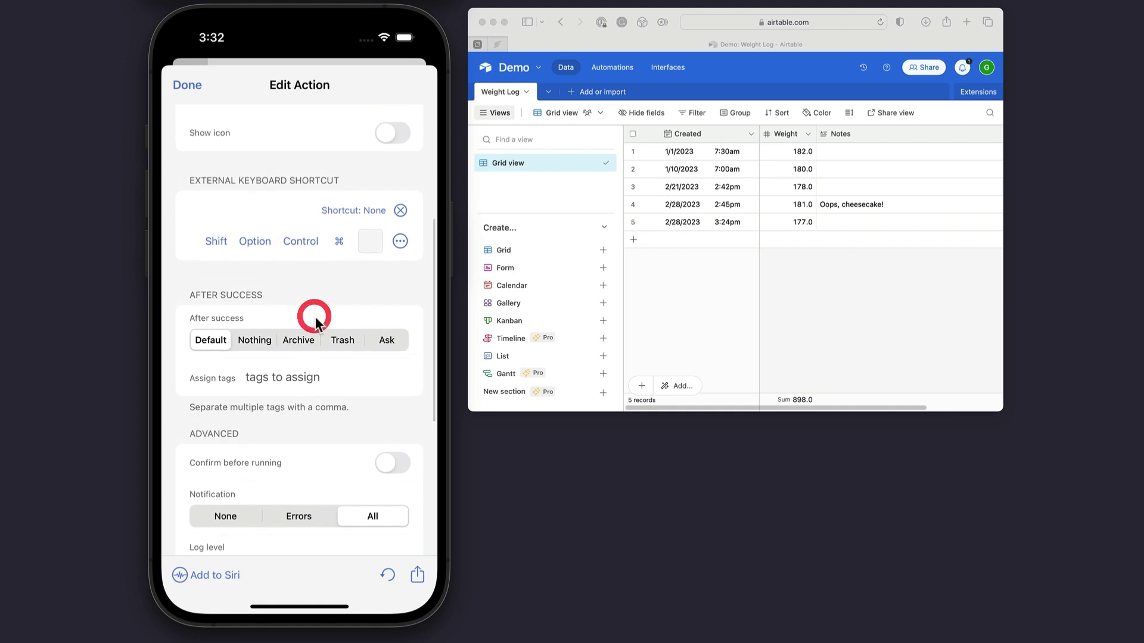
{"action": "left_click", "coordinate": [326, 338]}
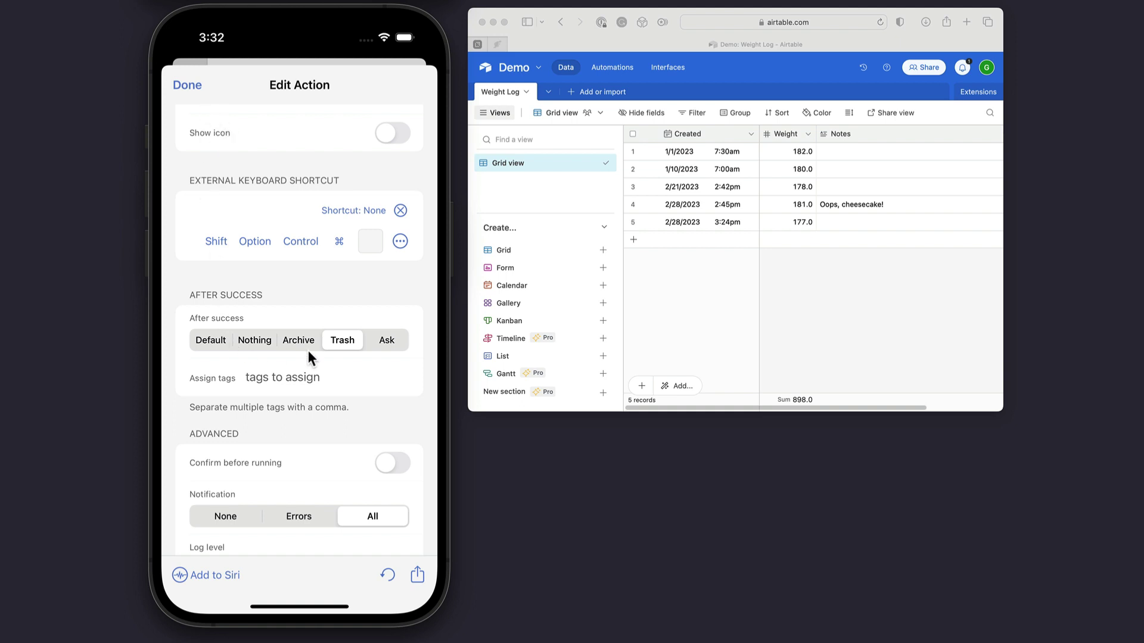
Finish editing and run Log Weight on the current 177 draft
{"action": "left_click", "coordinate": [194, 83]}
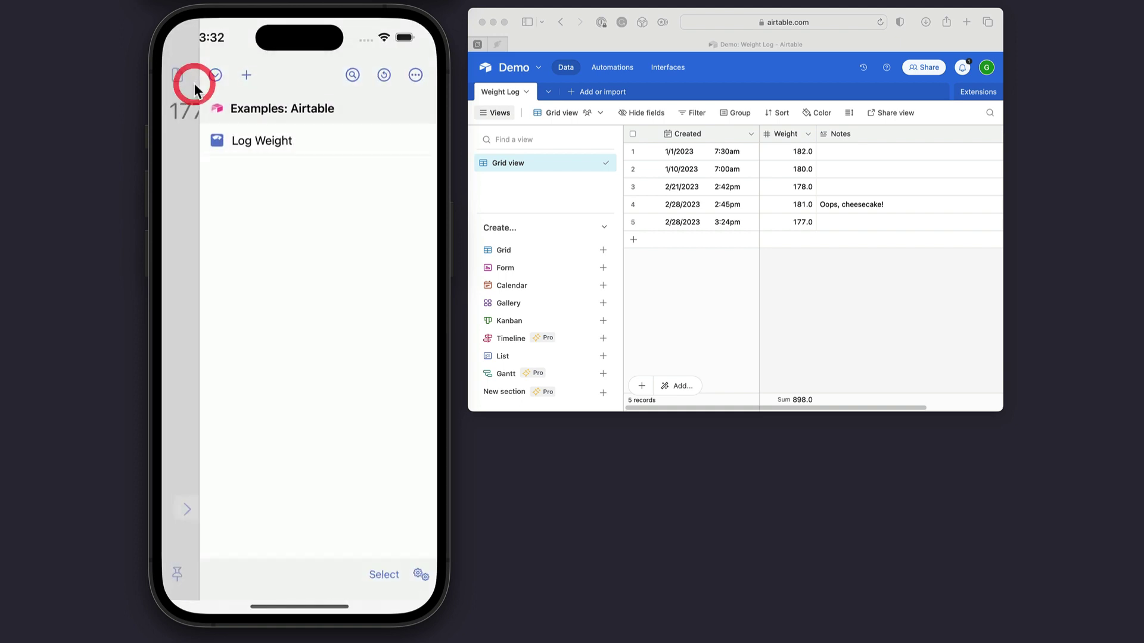
{"action": "left_click", "coordinate": [285, 138]}
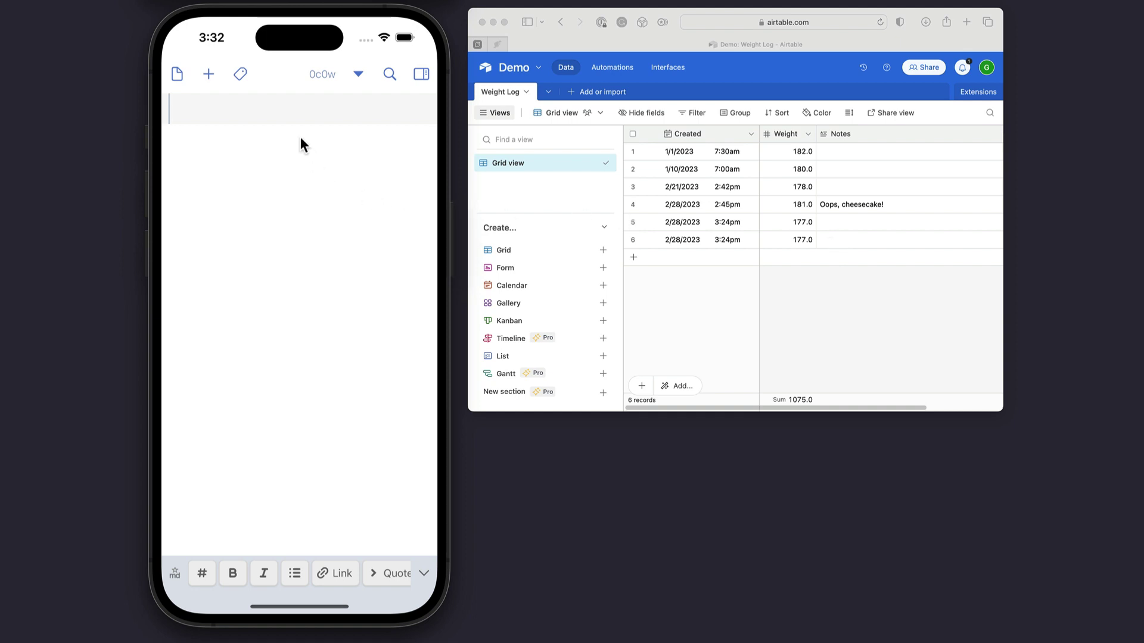
Write '180' with the line 'Note about the log' and run Log Weight
{"action": "type", "text": "180"}
{"action": "key", "text": "Return"}
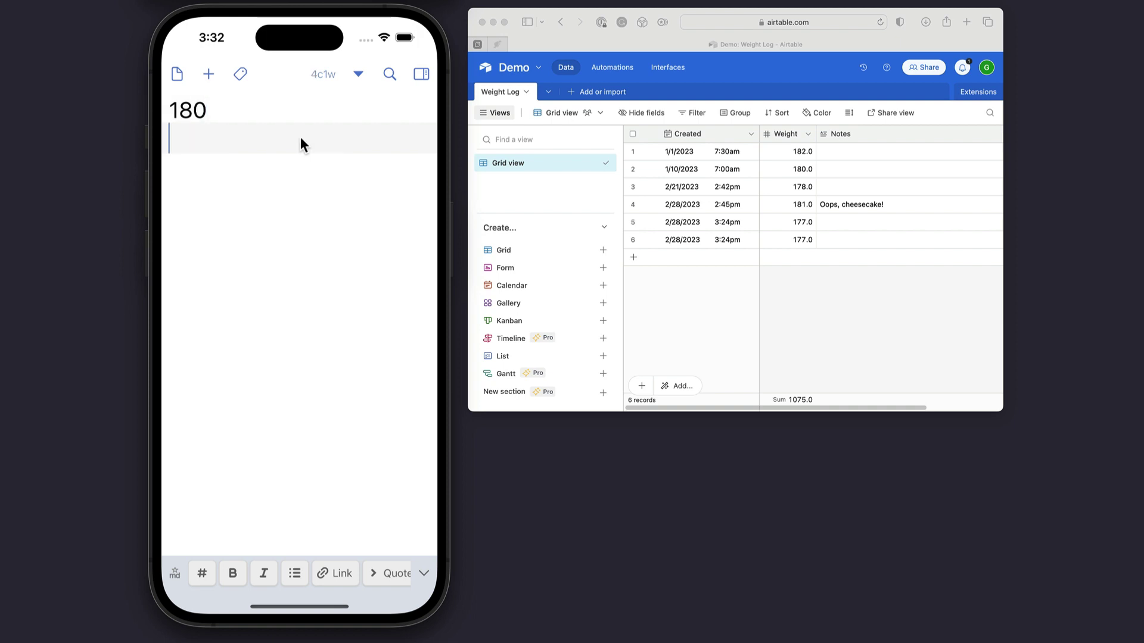
{"action": "type", "text": "Note about"}
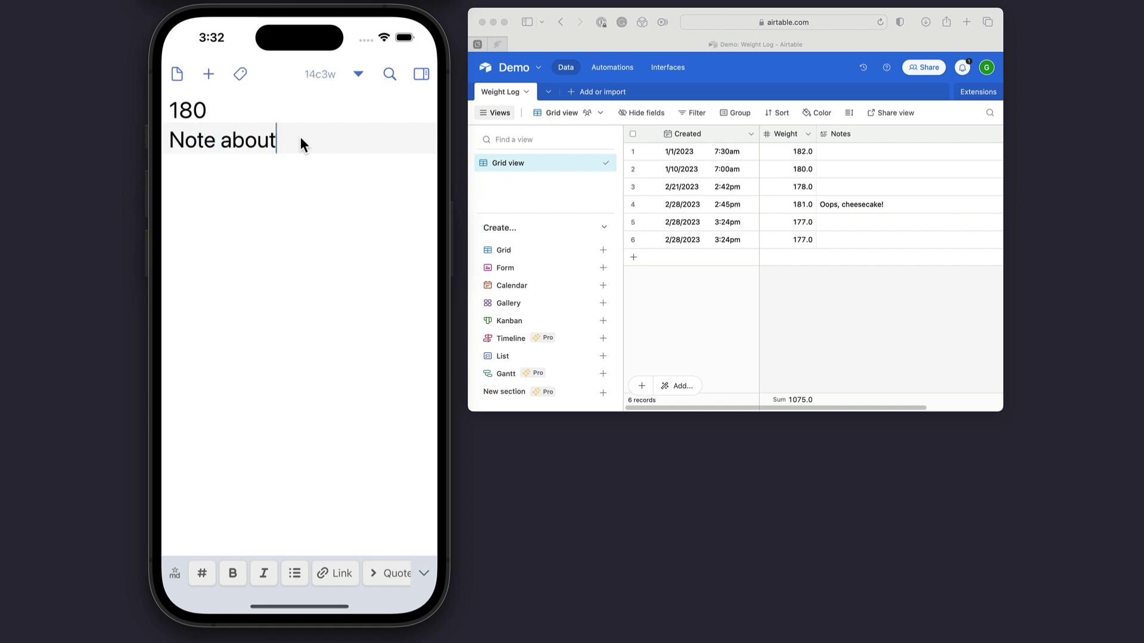
{"action": "type", "text": " the log"}
{"action": "left_click", "coordinate": [418, 74]}
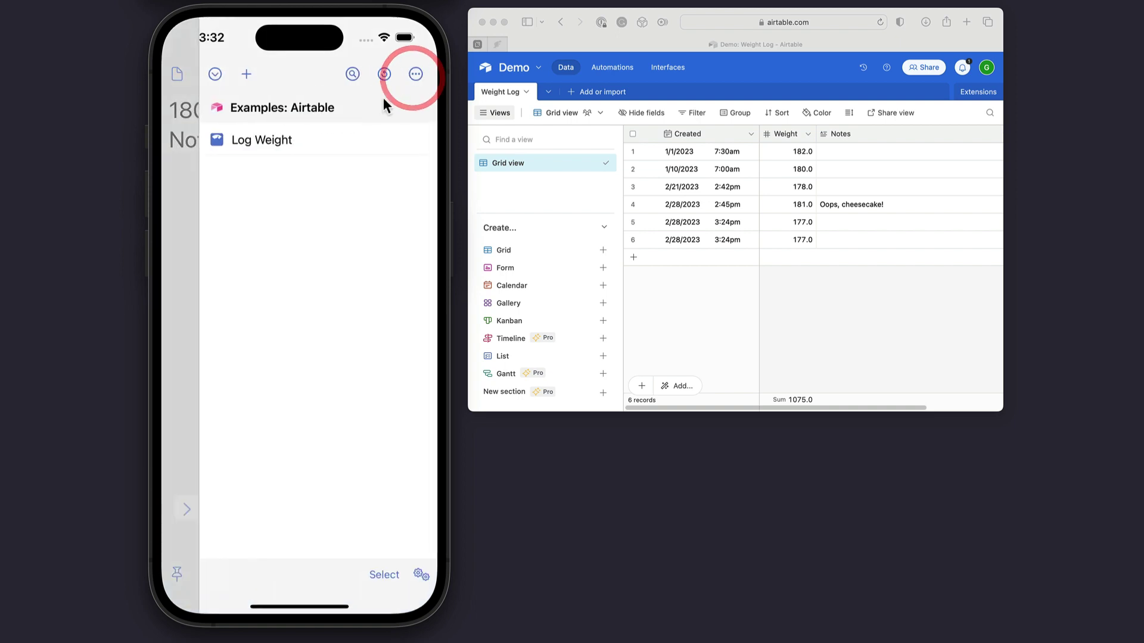
{"action": "left_click", "coordinate": [354, 137]}
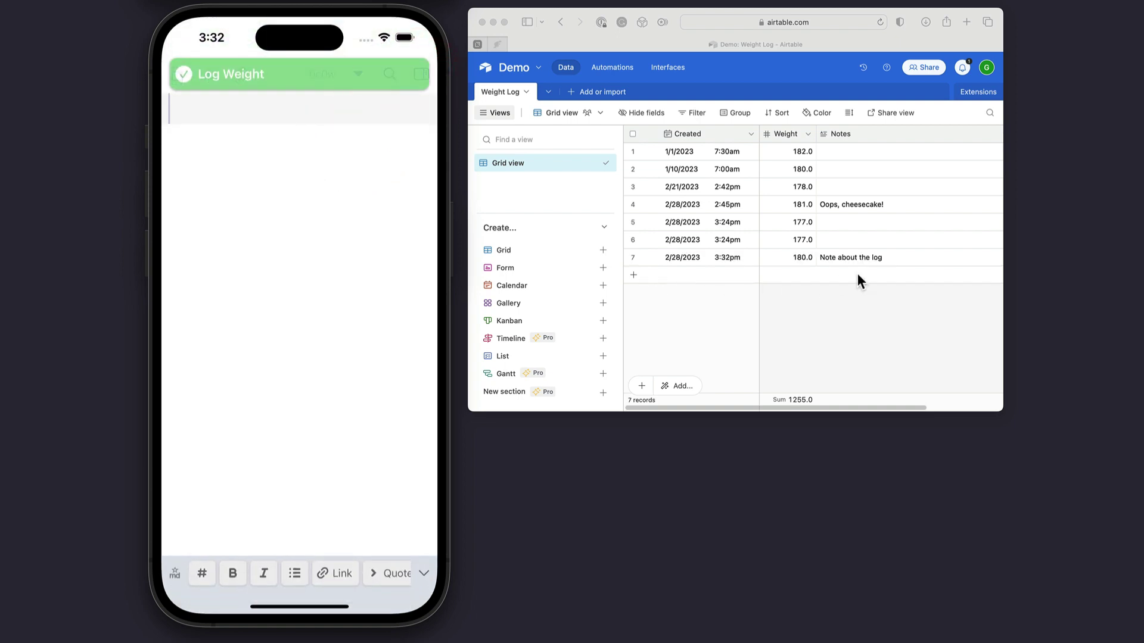